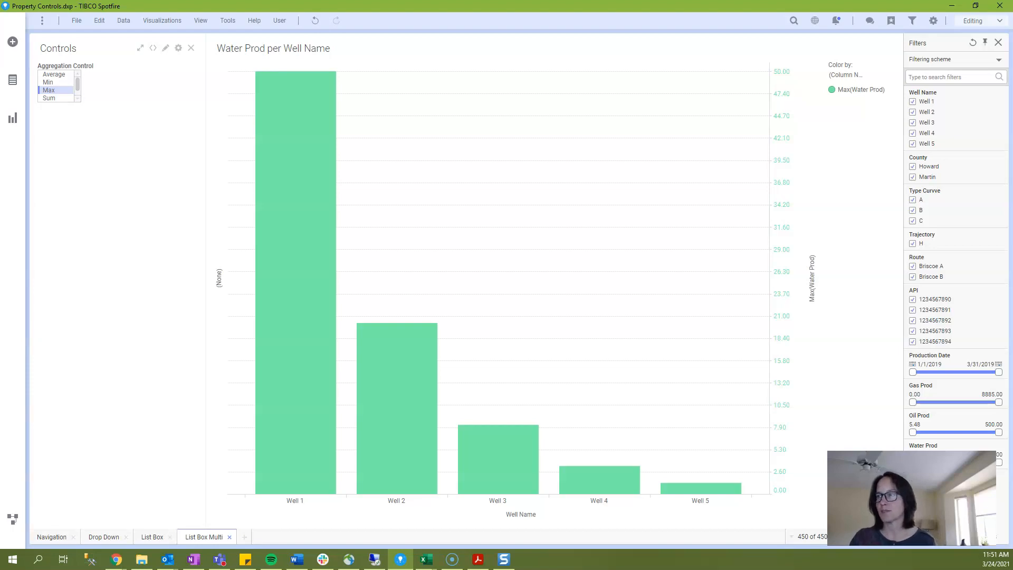
Open the Controls text area's HTML for editing and duplicate the Aggregation Control heading line below the existing control
{"action": "right_click", "coordinate": [69, 139]}
{"action": "left_click", "coordinate": [97, 154]}
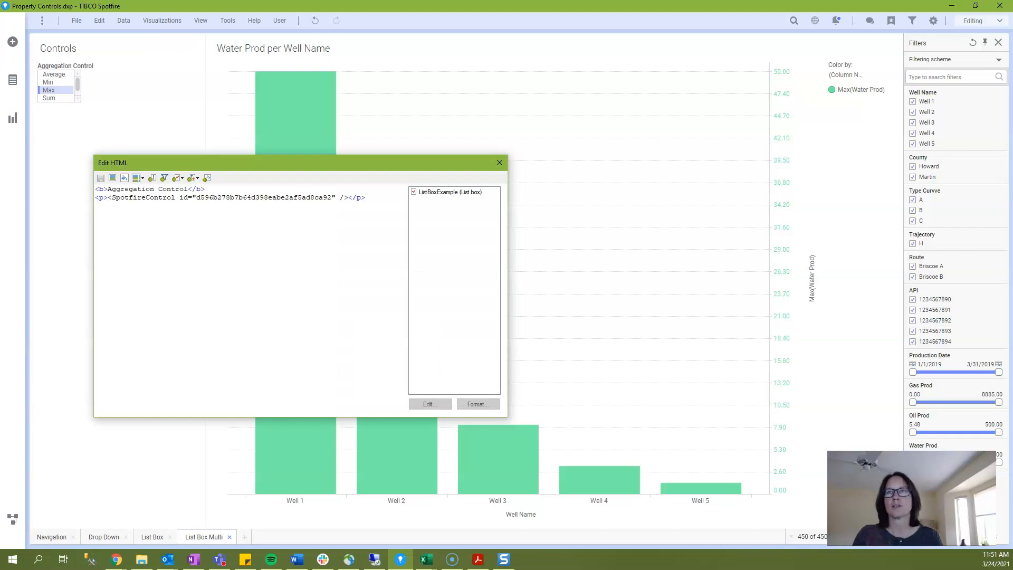
{"action": "key", "text": "shift+Home"}
{"action": "key", "text": "ctrl+c"}
{"action": "key", "text": "End"}
{"action": "key", "text": "Return"}
{"action": "key", "text": "ctrl+v"}
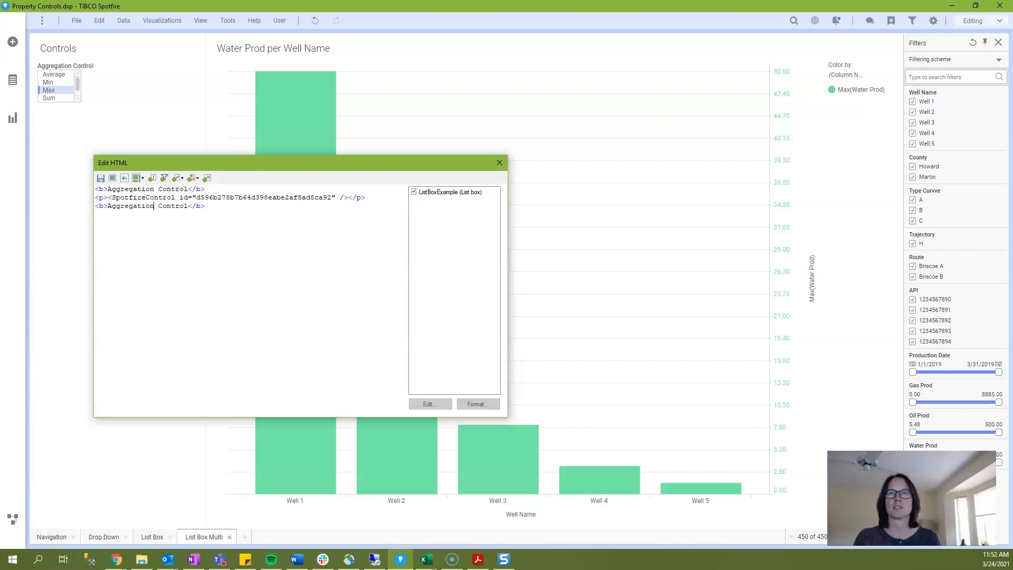
Change the duplicated bold heading text to "Column Selection"
{"action": "key", "text": "Delete"}
{"action": "key", "text": "Delete"}
{"action": "key", "text": "Delete"}
{"action": "key", "text": "Delete"}
{"action": "key", "text": "Delete"}
{"action": "key", "text": "Delete"}
{"action": "key", "text": "Delete"}
{"action": "key", "text": "Delete"}
{"action": "key", "text": "Delete"}
{"action": "key", "text": "Delete"}
{"action": "key", "text": "Delete"}
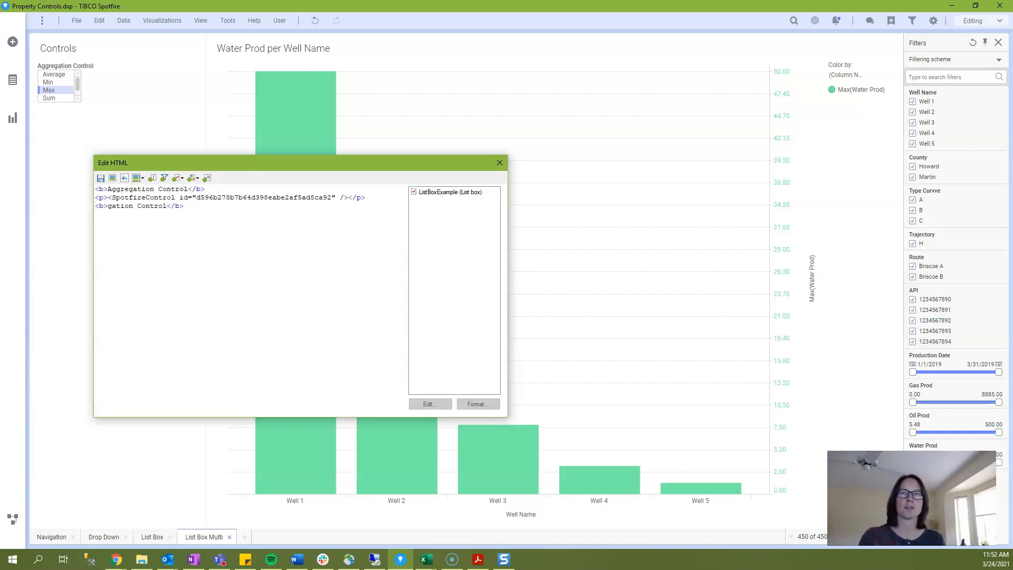
{"action": "key", "text": "Delete"}
{"action": "key", "text": "Delete"}
{"action": "key", "text": "Delete"}
{"action": "key", "text": "Delete"}
{"action": "key", "text": "Delete"}
{"action": "key", "text": "Delete"}
{"action": "key", "text": "Delete"}
{"action": "key", "text": "Delete"}
{"action": "type", "text": "Column S"}
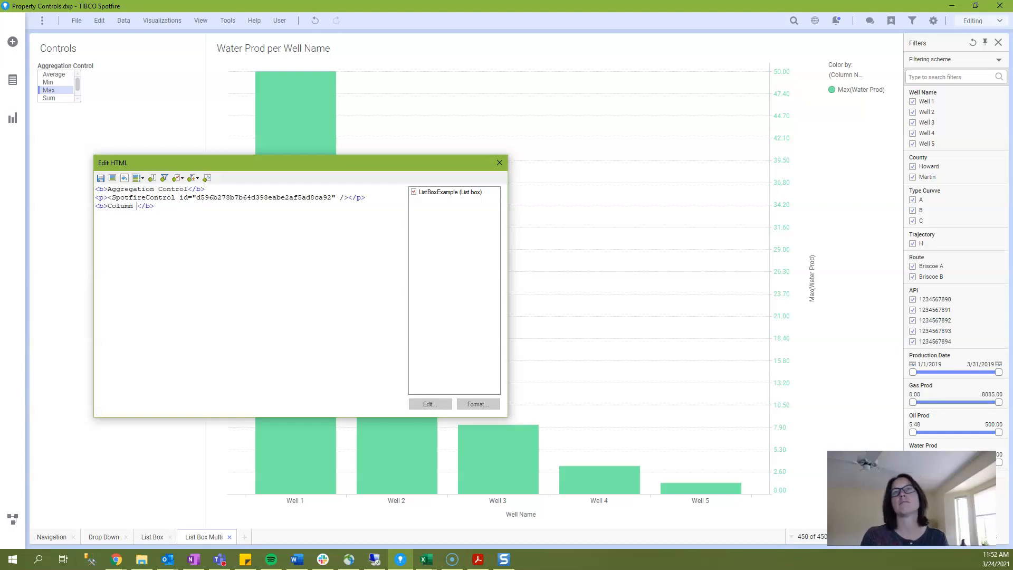
{"action": "type", "text": "elect"}
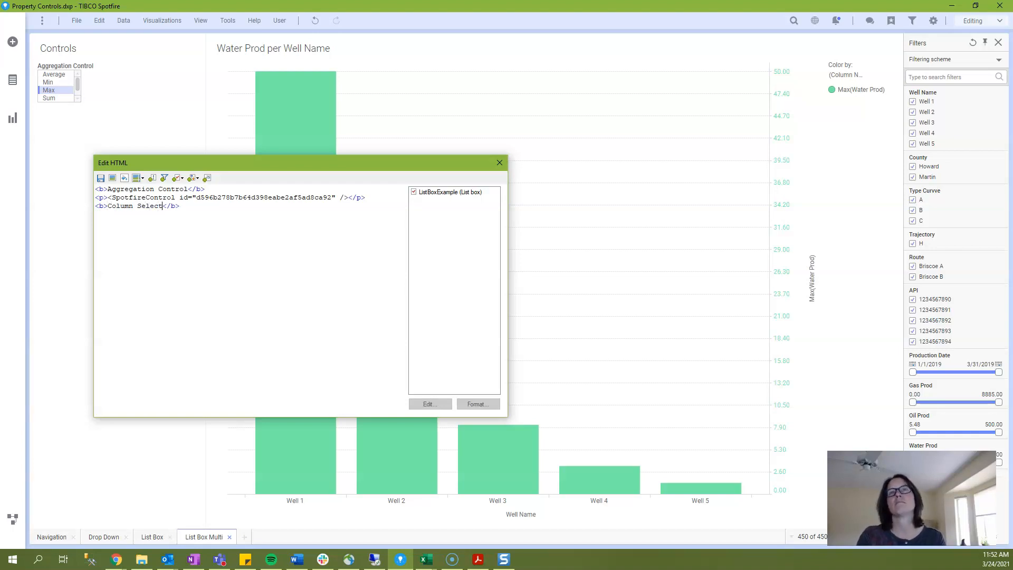
{"action": "type", "text": "ion"}
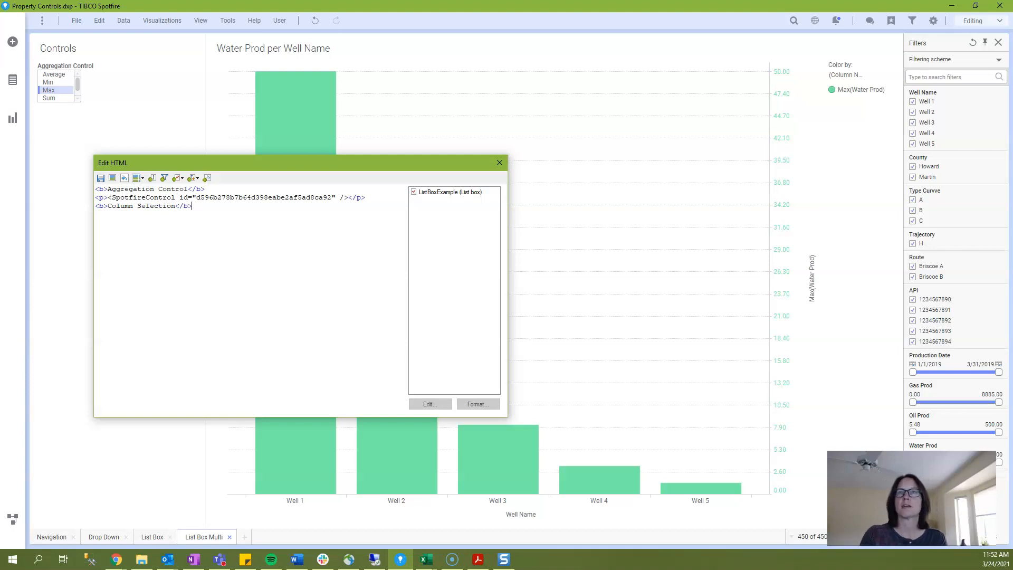
Add an empty <p></p> paragraph under the Column Selection heading
{"action": "type", "text": "</b> <p>"}
{"action": "type", "text": "<p><"}
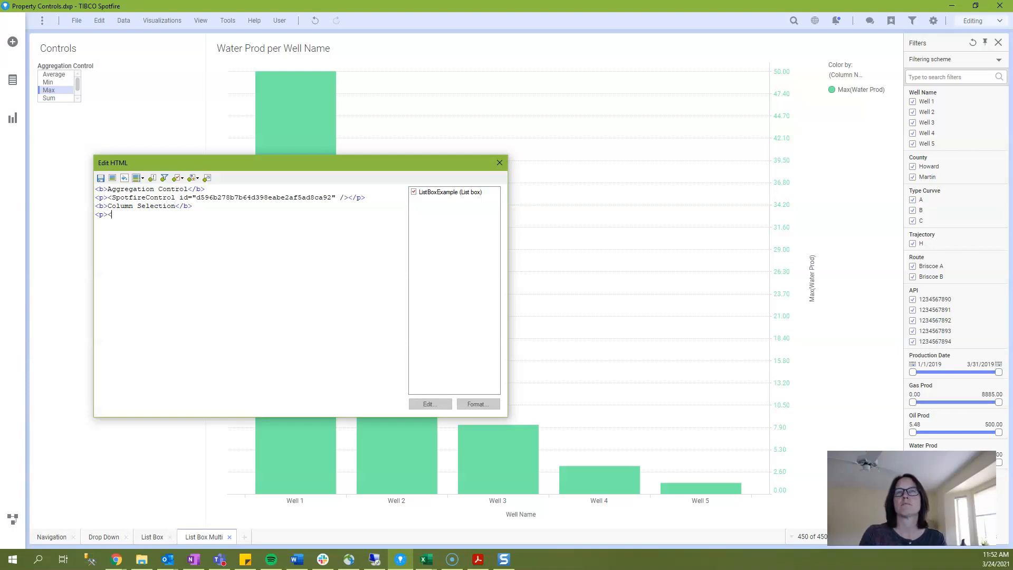
{"action": "type", "text": "/p>"}
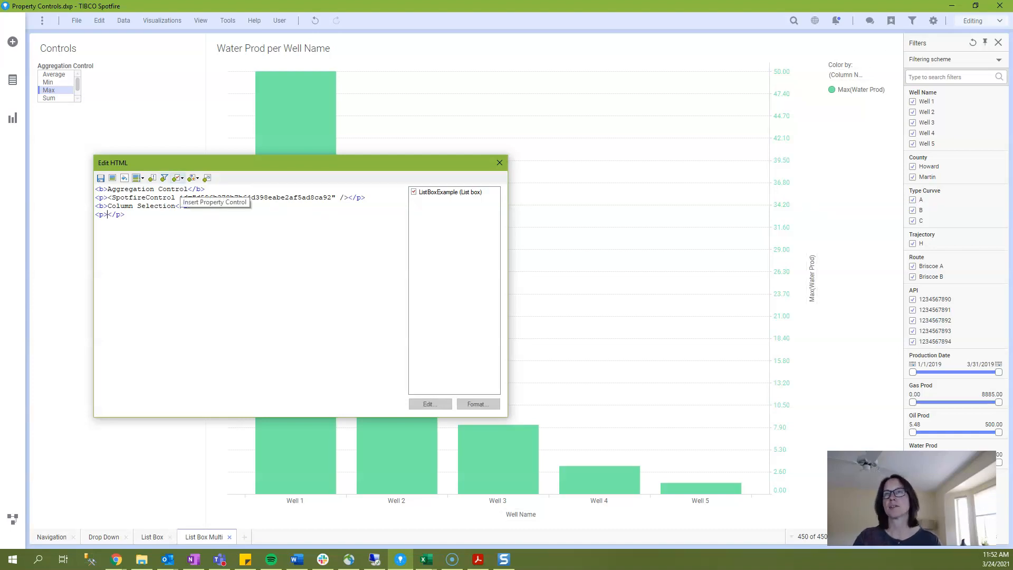
Insert a multiple-select list box control in the empty paragraph and create a new document property named ListBoxMultiMe for it
{"action": "left_click", "coordinate": [178, 178]}
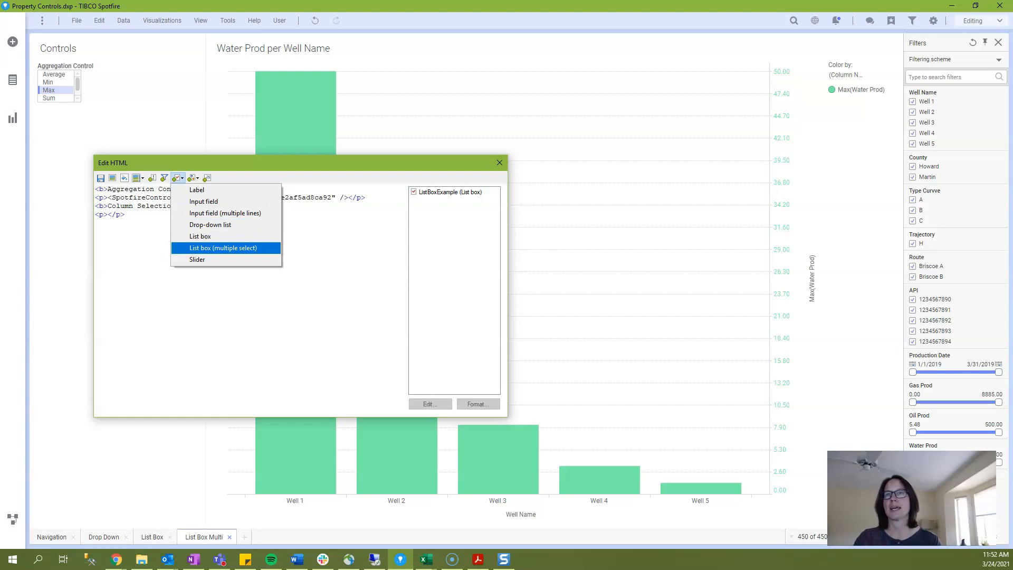
{"action": "left_click", "coordinate": [223, 247]}
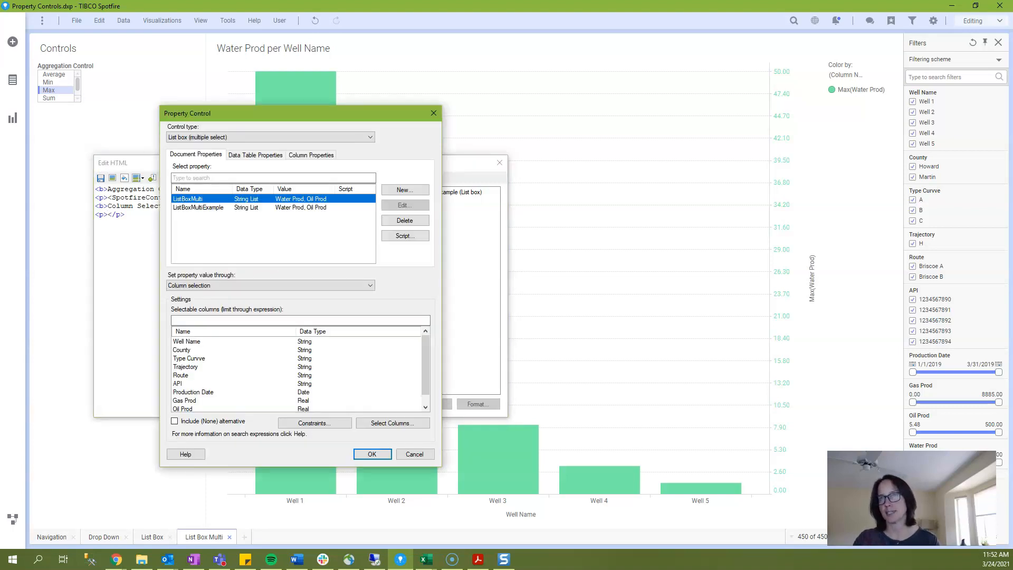
{"action": "left_click", "coordinate": [405, 189]}
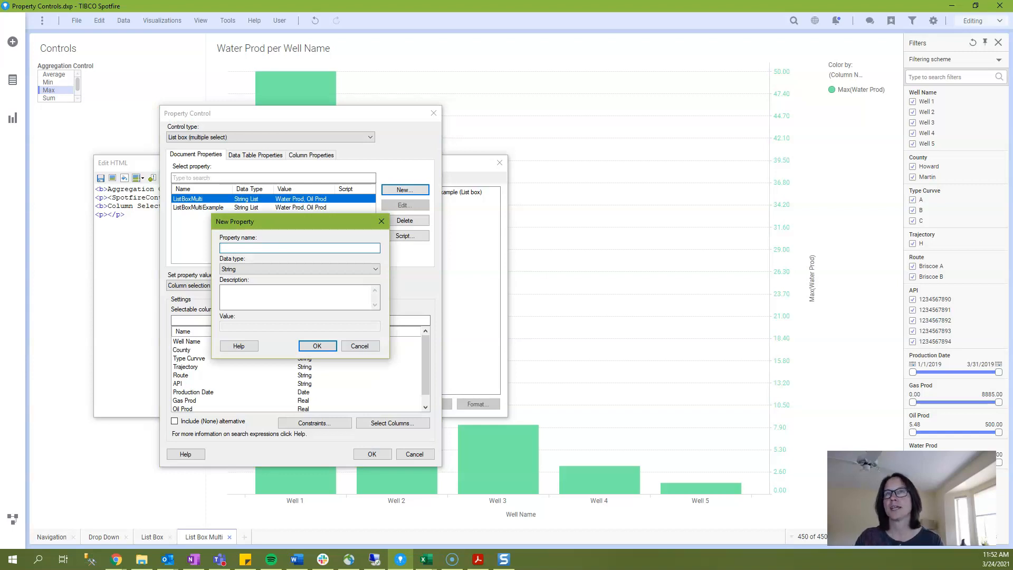
{"action": "type", "text": "List"}
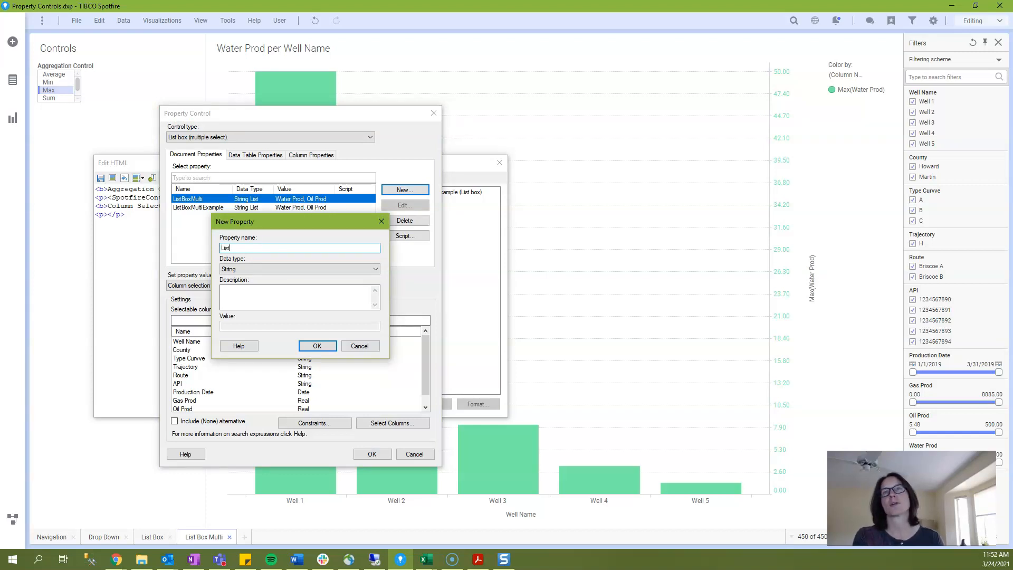
{"action": "type", "text": "BoxMultiMe"}
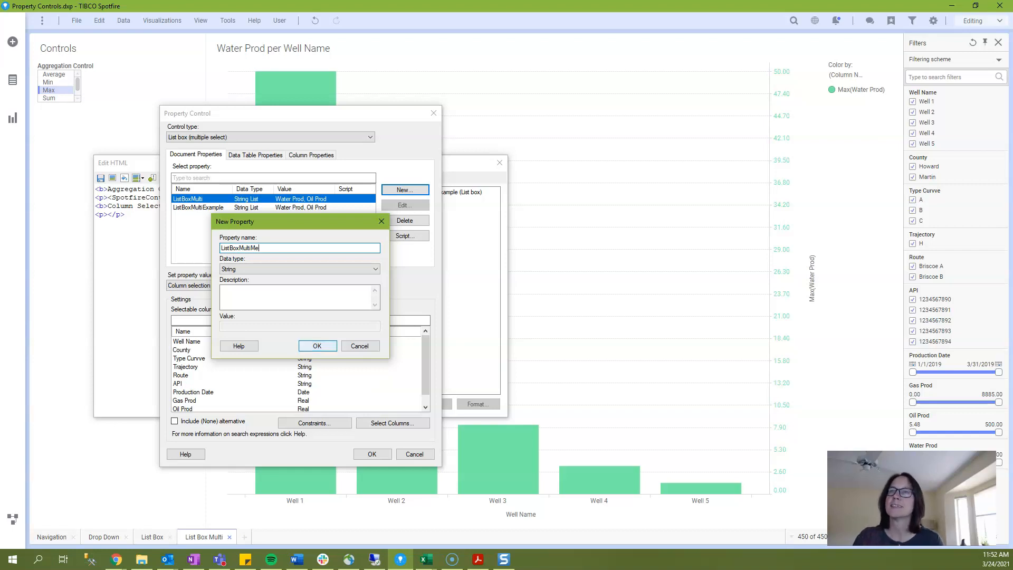
{"action": "left_click", "coordinate": [317, 345]}
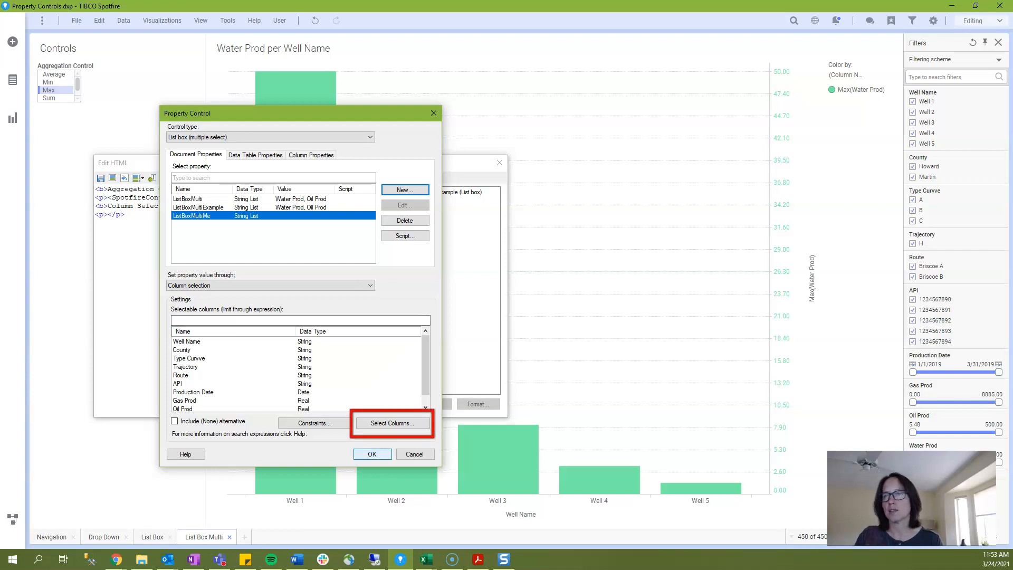
Create a Boolean column property named Options1 with default value false to store the list box's column selection
{"action": "left_click", "coordinate": [392, 423]}
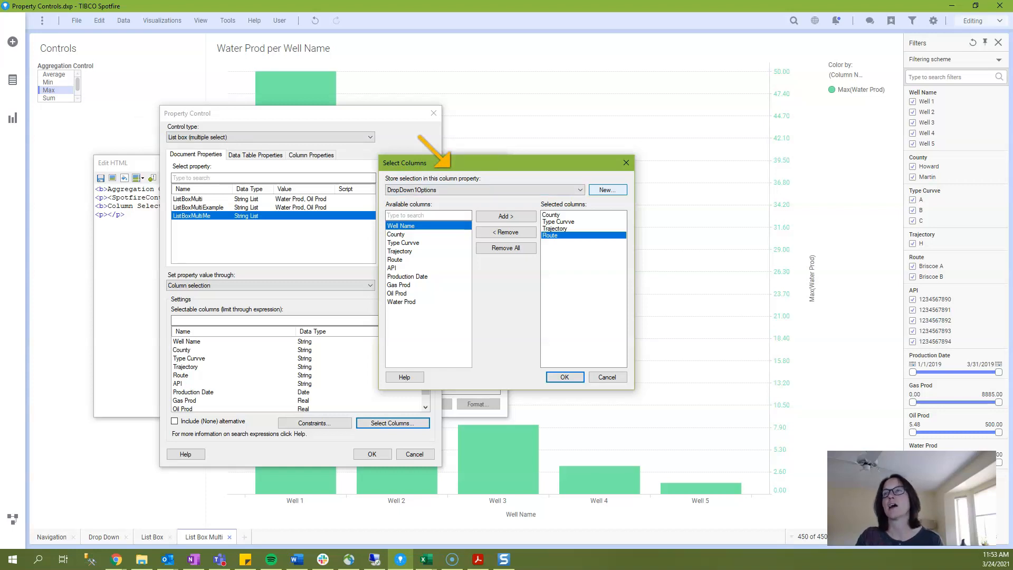
{"action": "key", "text": "Return"}
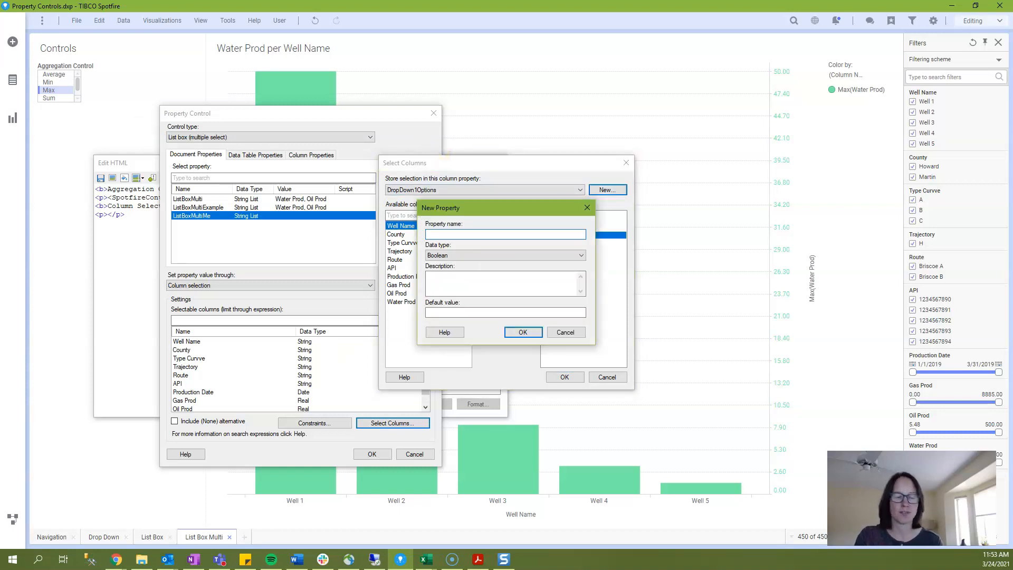
{"action": "type", "text": "Options1"}
{"action": "key", "text": "Tab"}
{"action": "key", "text": "Tab"}
{"action": "key", "text": "Tab"}
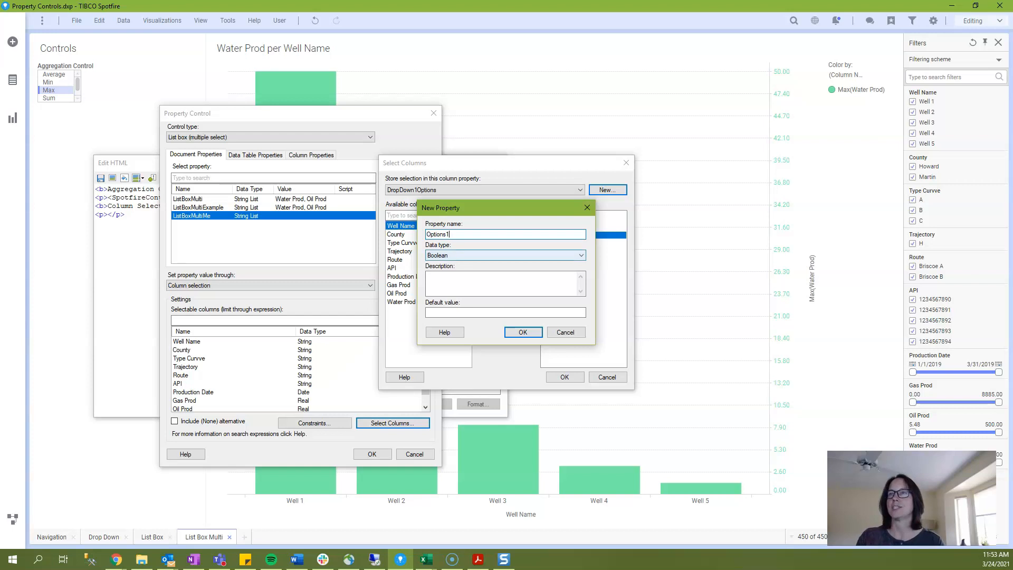
{"action": "type", "text": "false"}
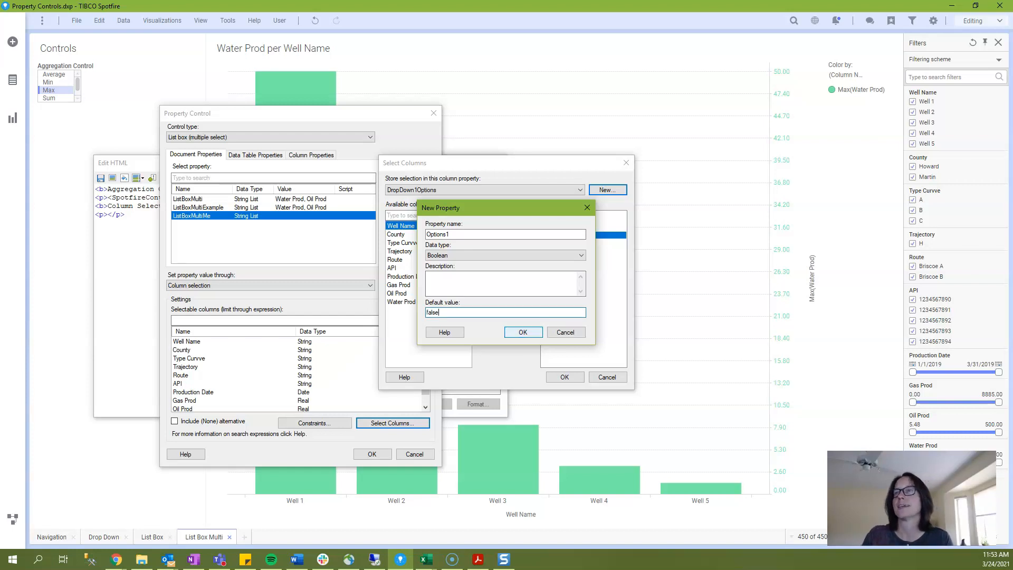
{"action": "key", "text": "Return"}
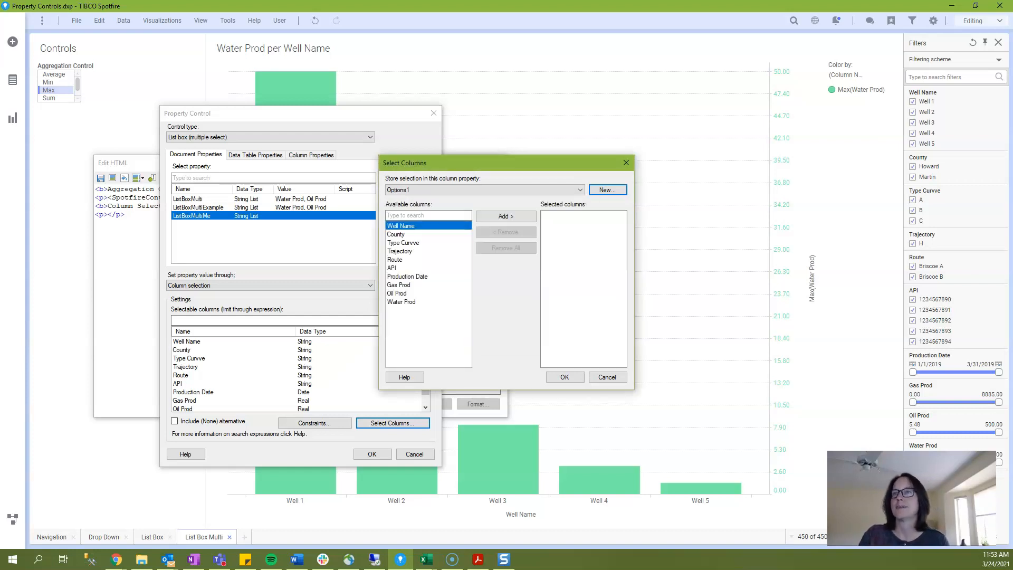
Make Gas Prod, Oil Prod and Water Prod the list box's selectable columns, accept the control and close the HTML editor
{"action": "left_click", "coordinate": [399, 285]}
{"action": "left_click", "coordinate": [401, 302], "text": "shift"}
{"action": "left_click", "coordinate": [505, 216]}
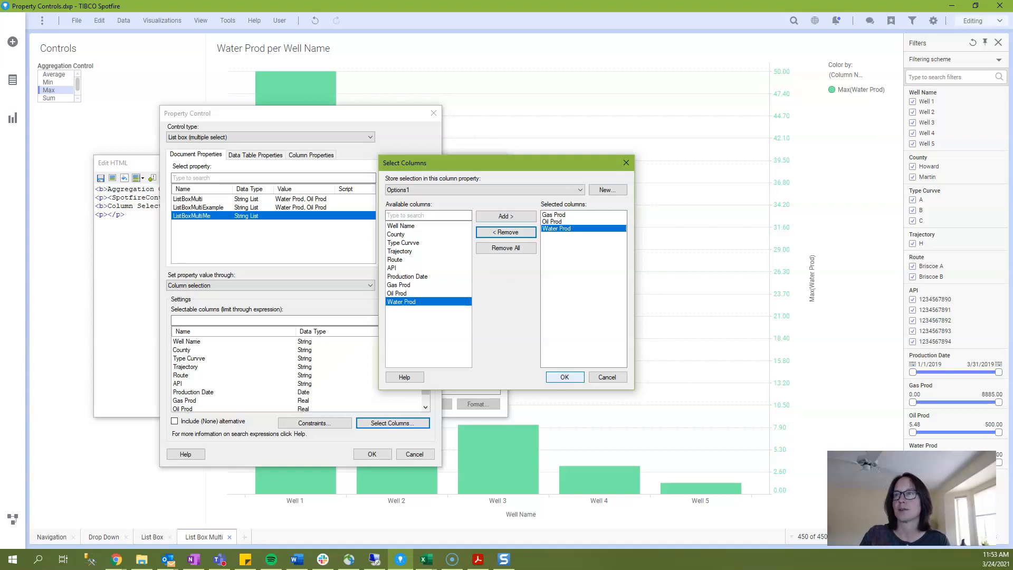
{"action": "key", "text": "Return"}
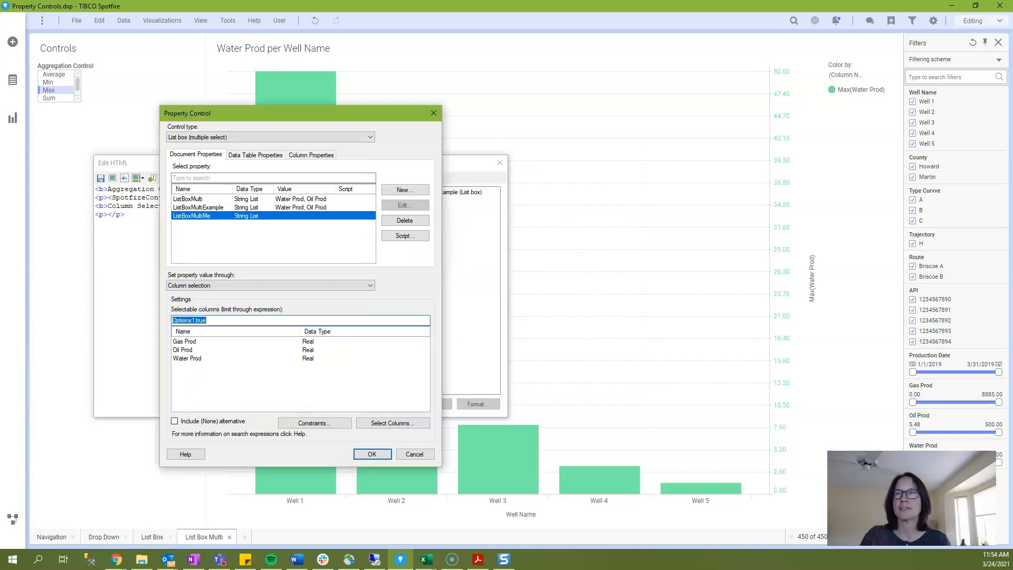
{"action": "left_click", "coordinate": [371, 454]}
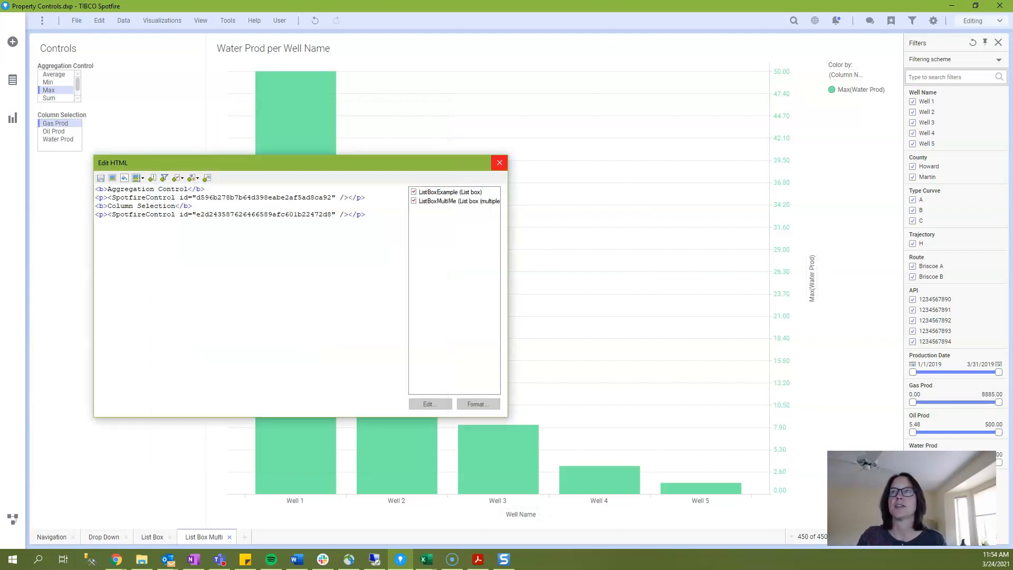
{"action": "left_click", "coordinate": [499, 162]}
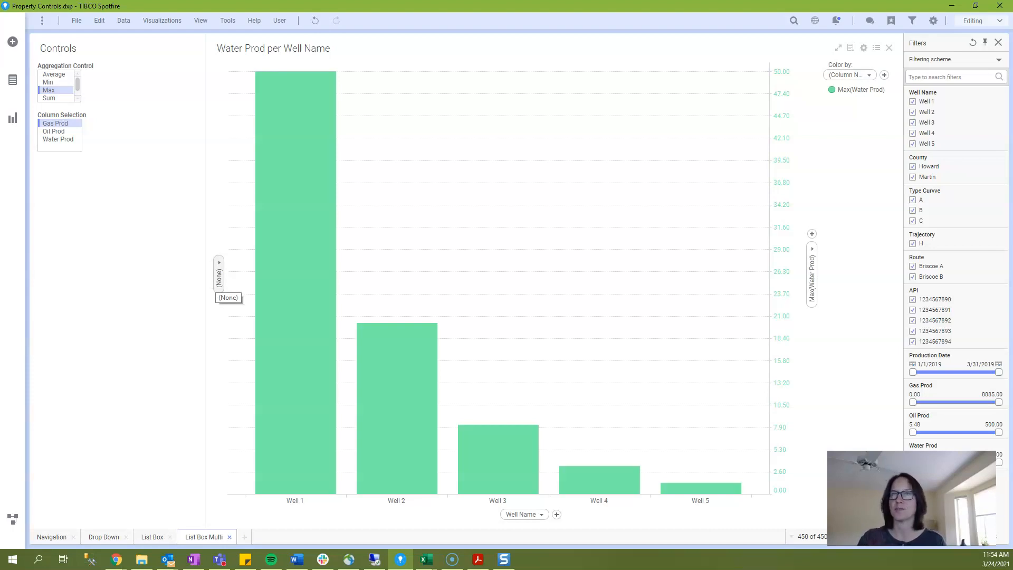
Replace the bar chart's value-axis custom expression with the inserted ListBoxMultiMe property: $map("Sum($esc(${ListBoxMultiMe}))", ",")
{"action": "right_click", "coordinate": [219, 280]}
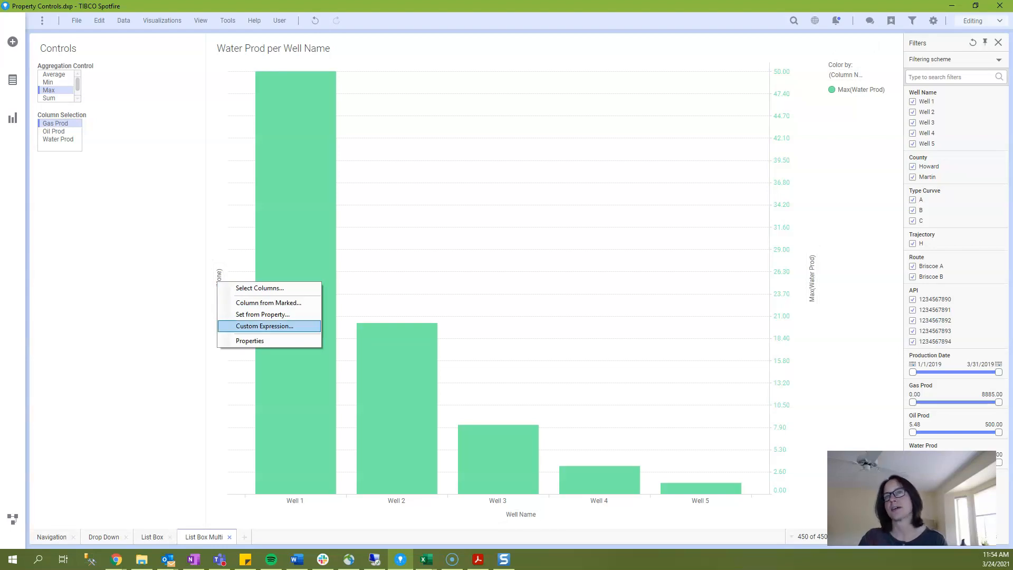
{"action": "left_click", "coordinate": [264, 325]}
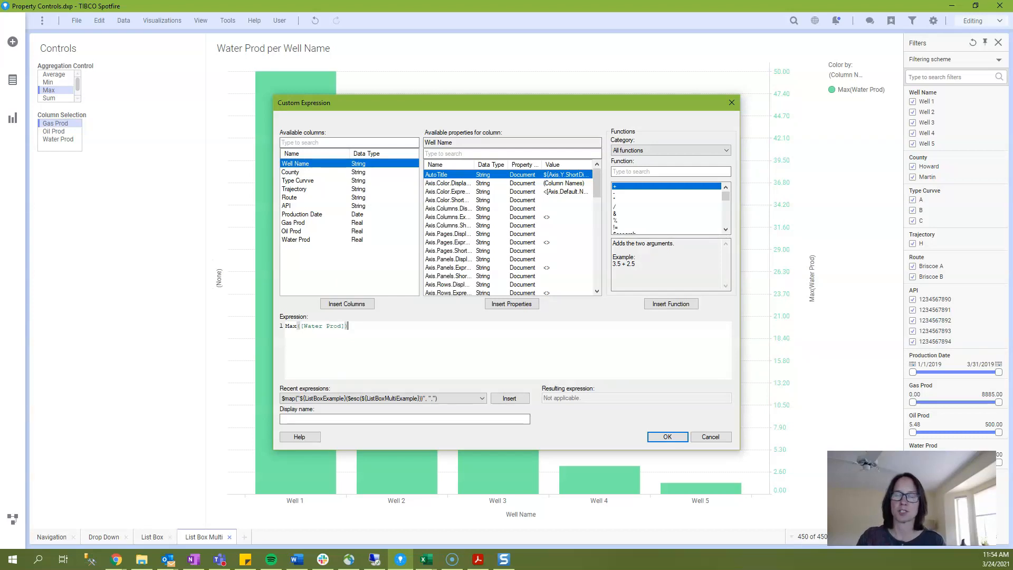
{"action": "key", "text": "ctrl+a"}
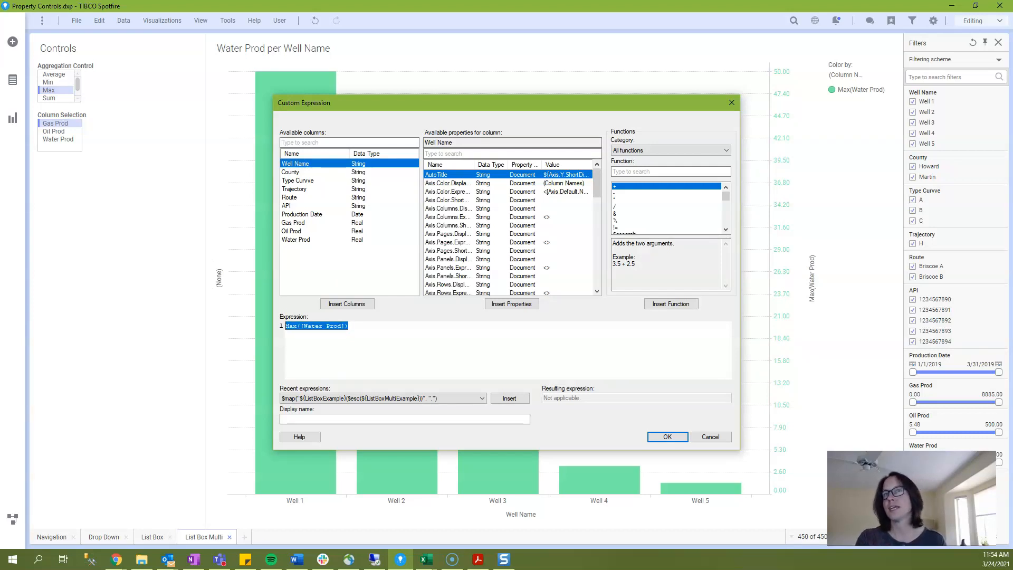
{"action": "key", "text": "Delete"}
{"action": "left_click", "coordinate": [458, 153]}
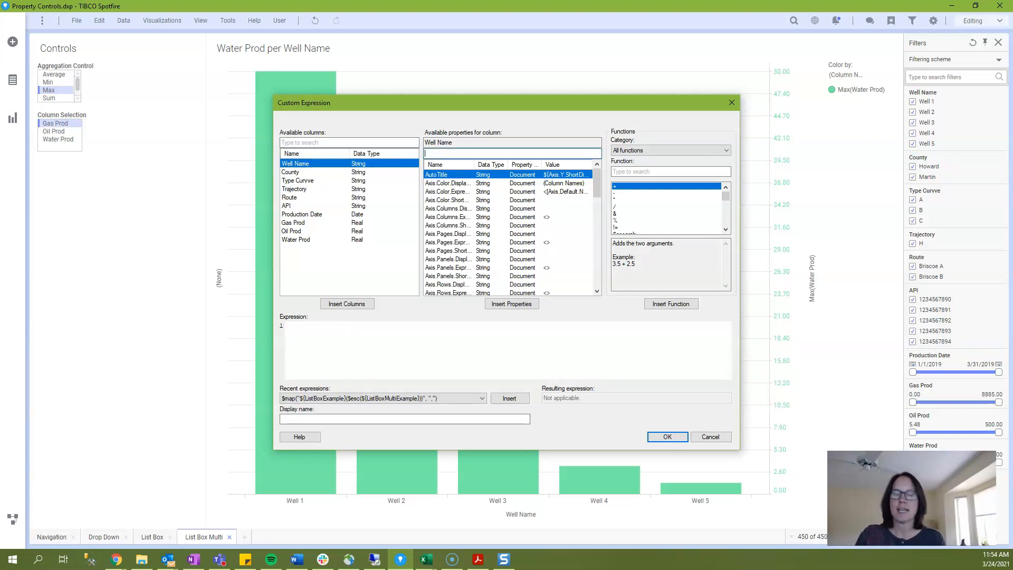
{"action": "type", "text": "list"}
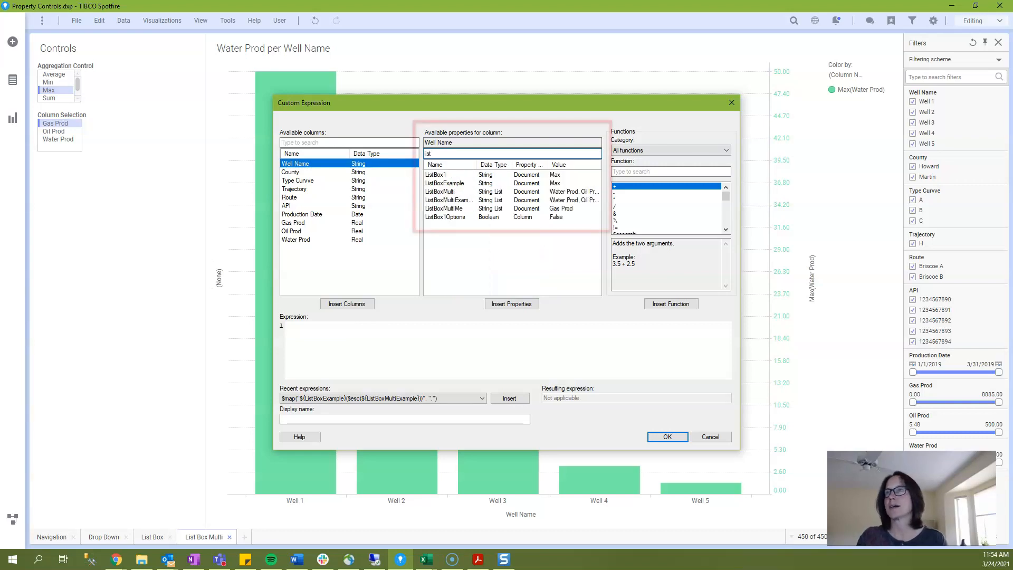
{"action": "left_click", "coordinate": [445, 209]}
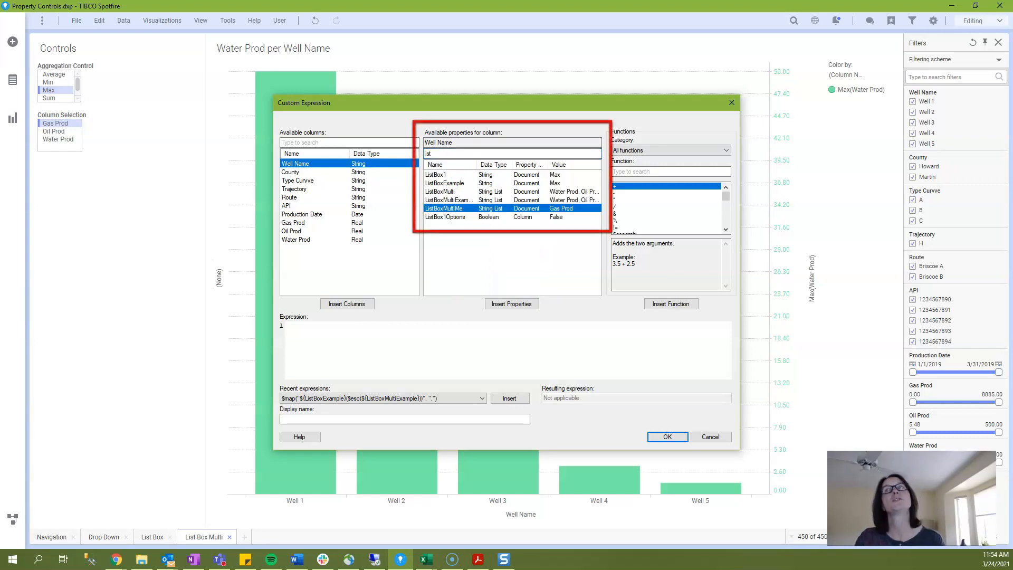
{"action": "left_click", "coordinate": [511, 304]}
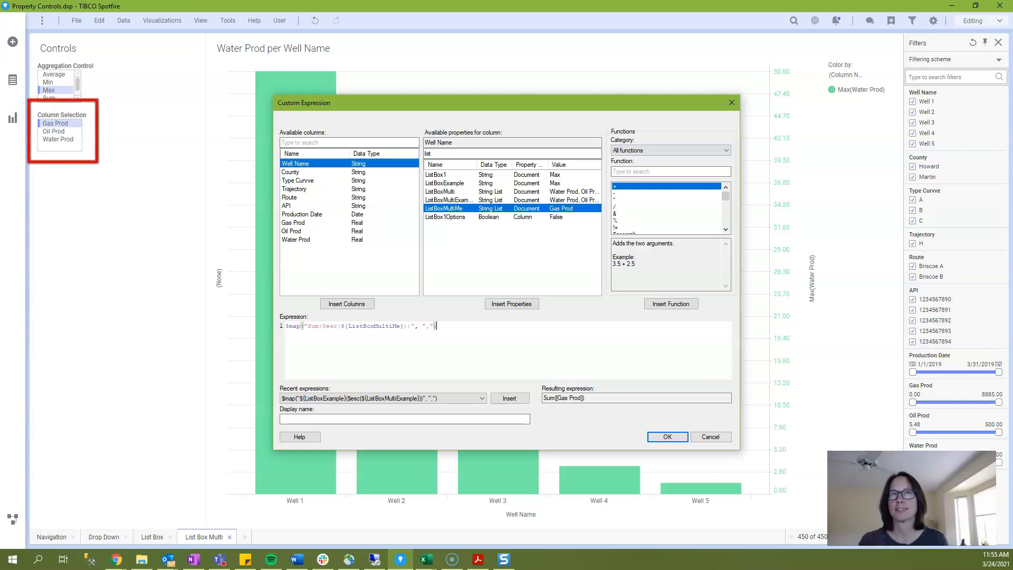
Write Sum([Gas Prod]) on the third line of the expression, below the $map expression
{"action": "key", "text": "Return"}
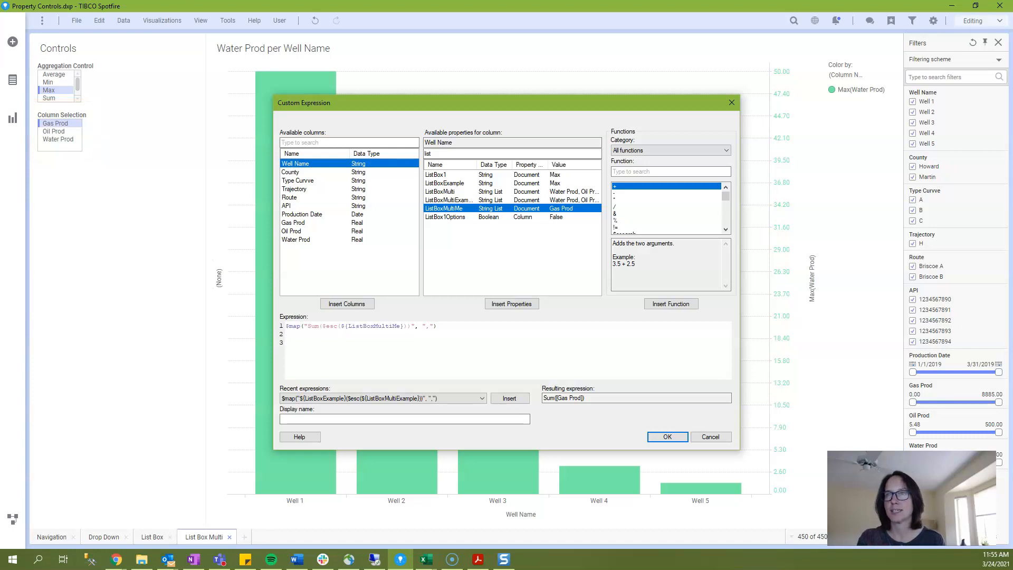
{"action": "left_click_drag", "start_coordinate": [321, 326], "coordinate": [408, 325]}
{"action": "left_click", "coordinate": [286, 343]}
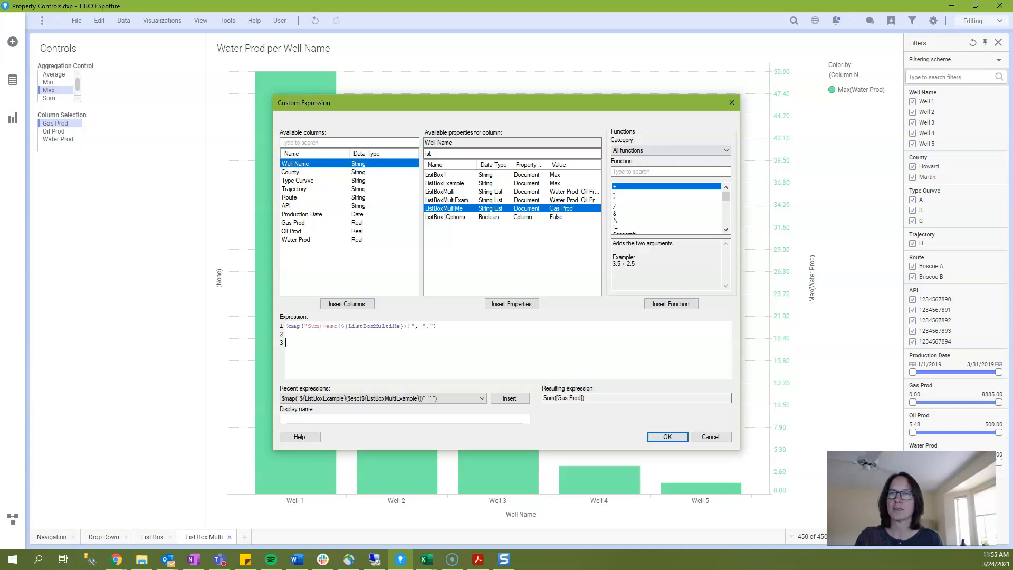
{"action": "type", "text": "[Gas"}
{"action": "key", "text": "Return"}
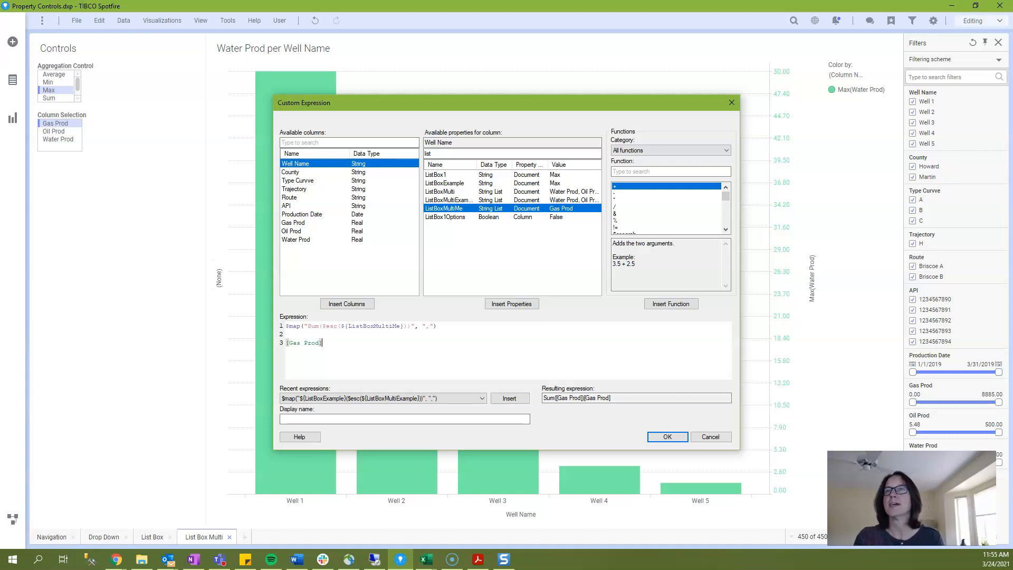
{"action": "left_click", "coordinate": [285, 342]}
{"action": "type", "text": "Sum("}
{"action": "left_click", "coordinate": [337, 342]}
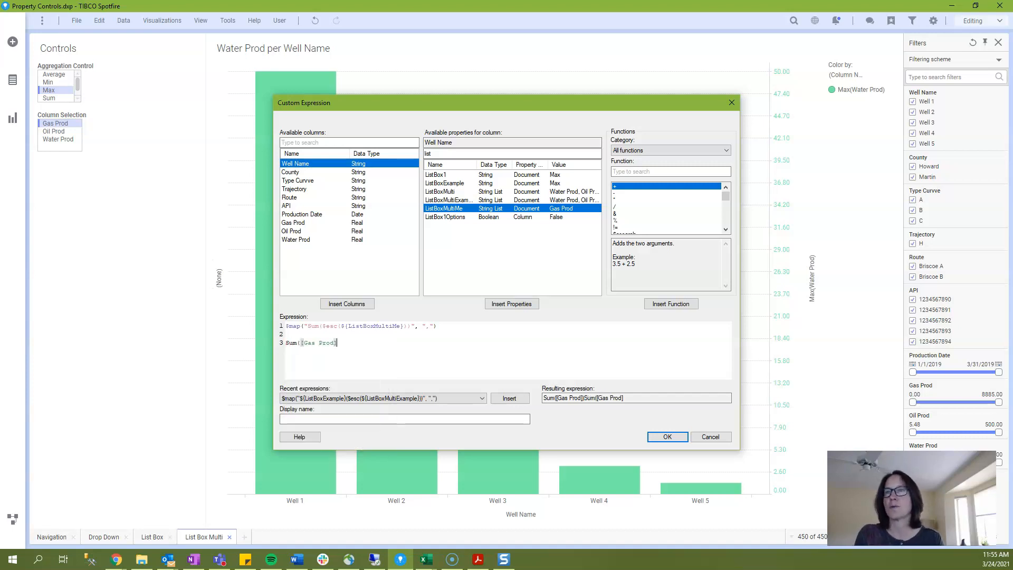
{"action": "type", "text": ")"}
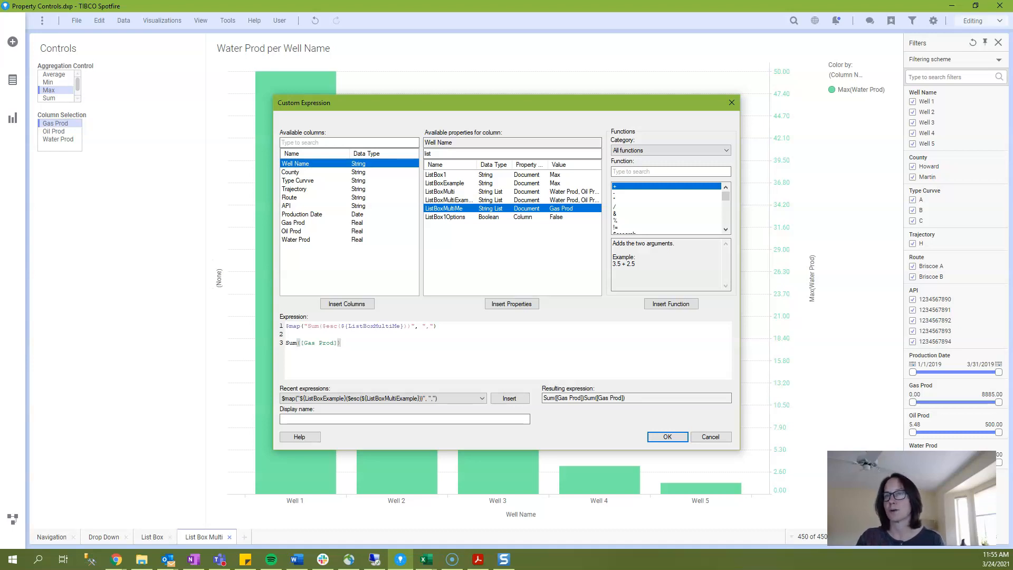
Rewrite the third line of the expression as Sum([Gas Prod]), Sum([Water Prod])
{"action": "key", "text": "shift+Home"}
{"action": "key", "text": "BackSpace"}
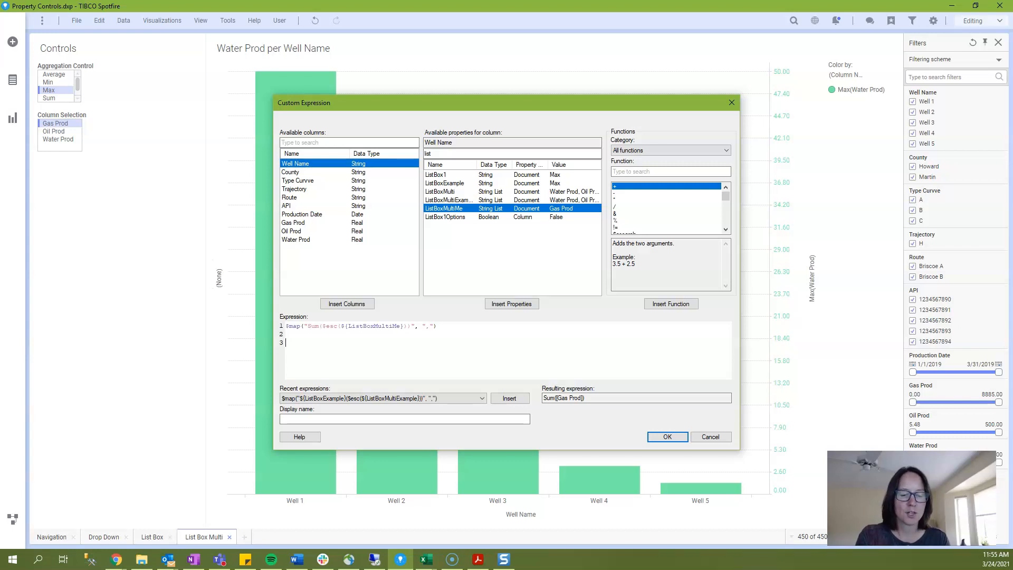
{"action": "type", "text": "Sum"}
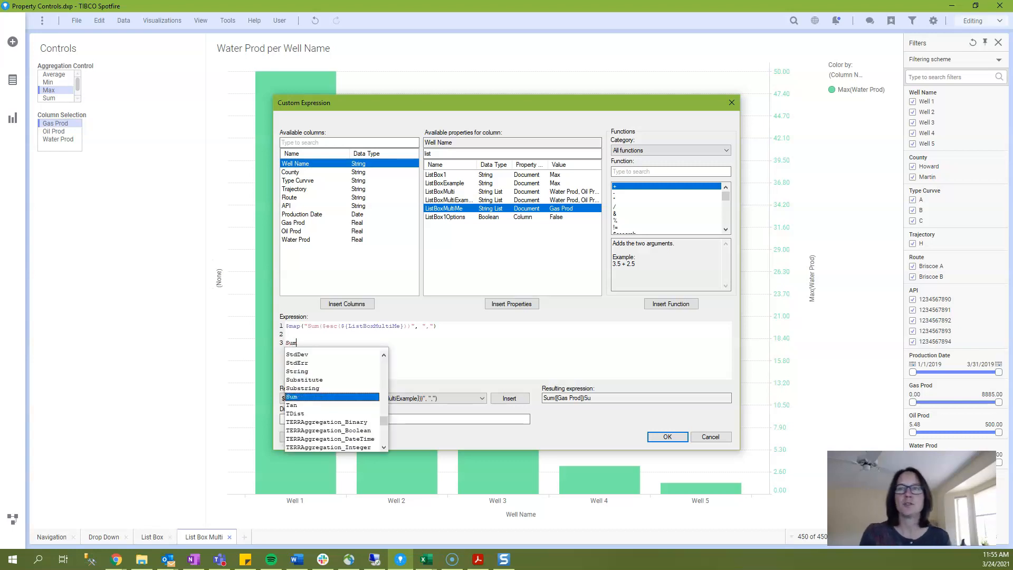
{"action": "type", "text": "([Ga"}
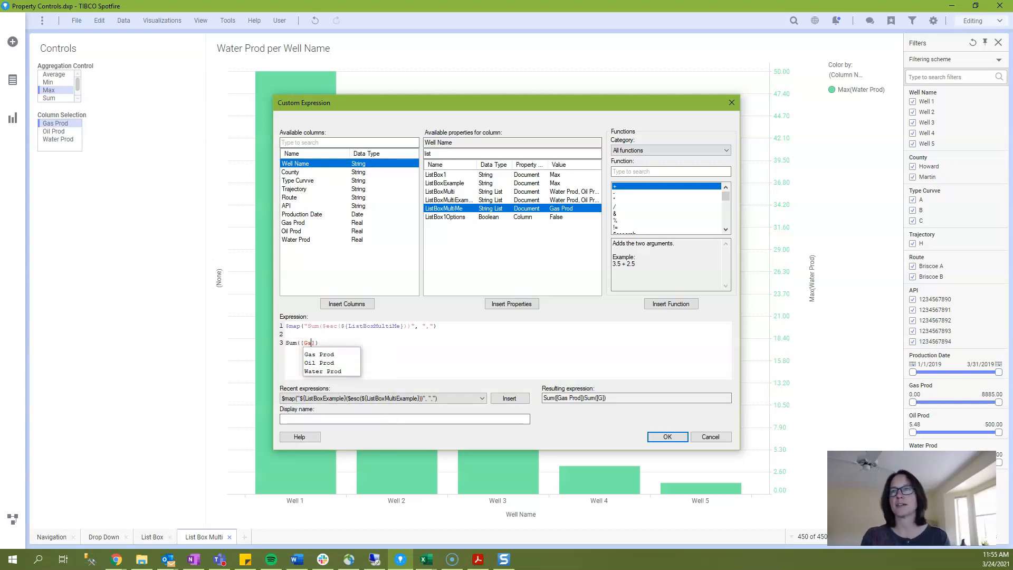
{"action": "type", "text": "s"}
{"action": "key", "text": "Return"}
{"action": "left_click", "coordinate": [340, 342]}
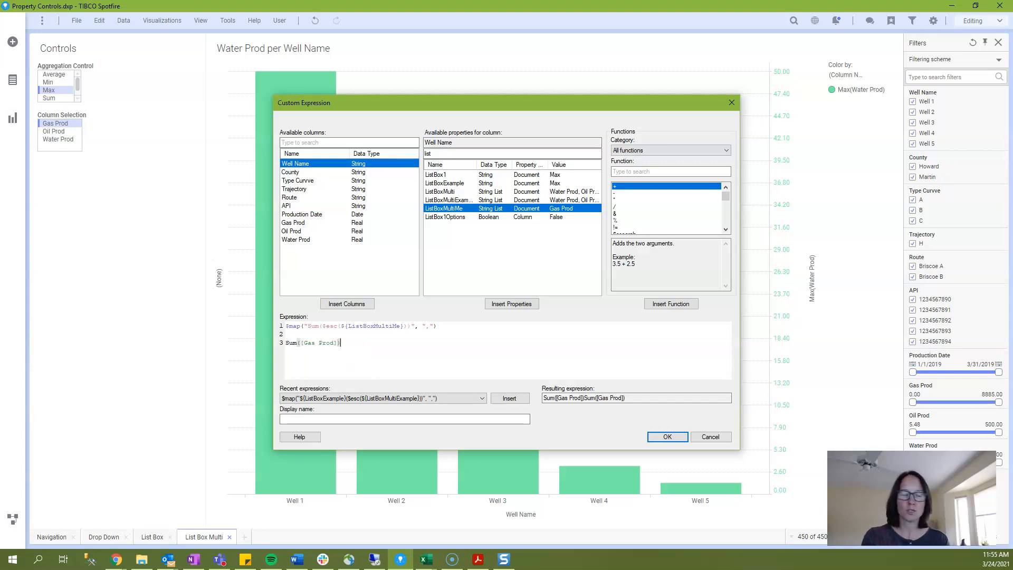
{"action": "type", "text": ", "}
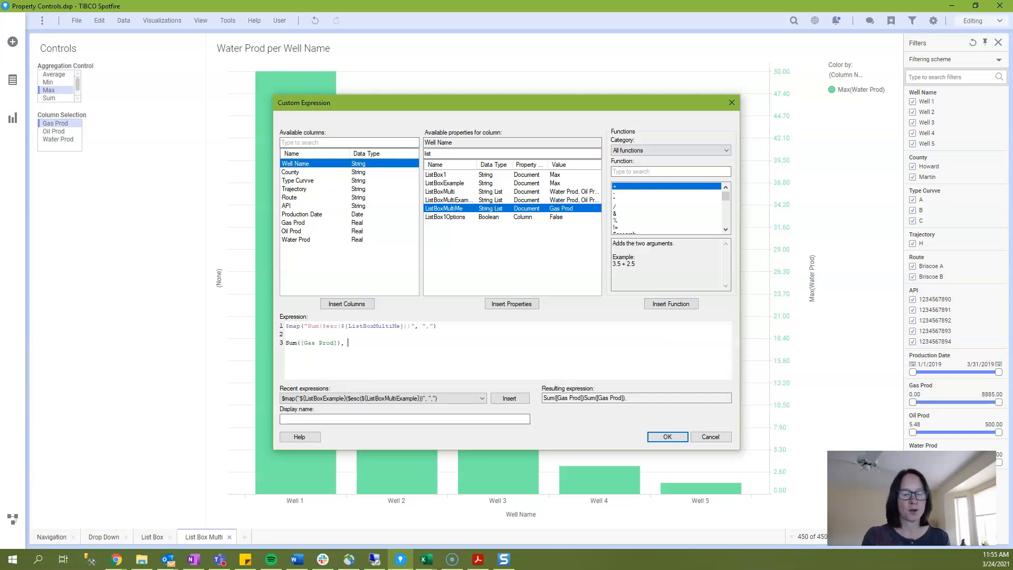
{"action": "type", "text": "Sum([Water"}
{"action": "key", "text": "Return"}
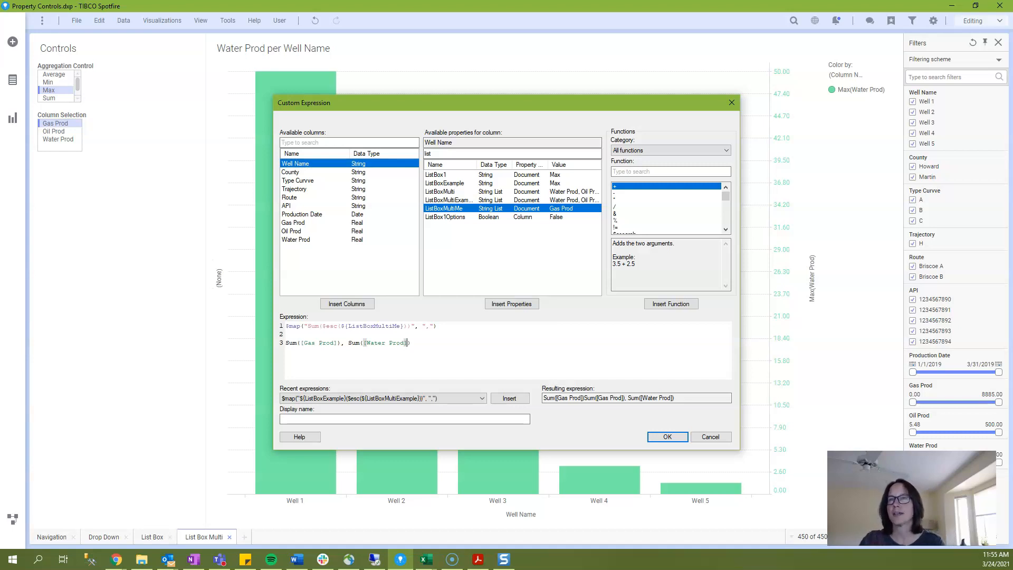
Highlight the "," separator argument of the $map expression and clear the sample Sum expressions from the third line
{"action": "left_click", "coordinate": [425, 325]}
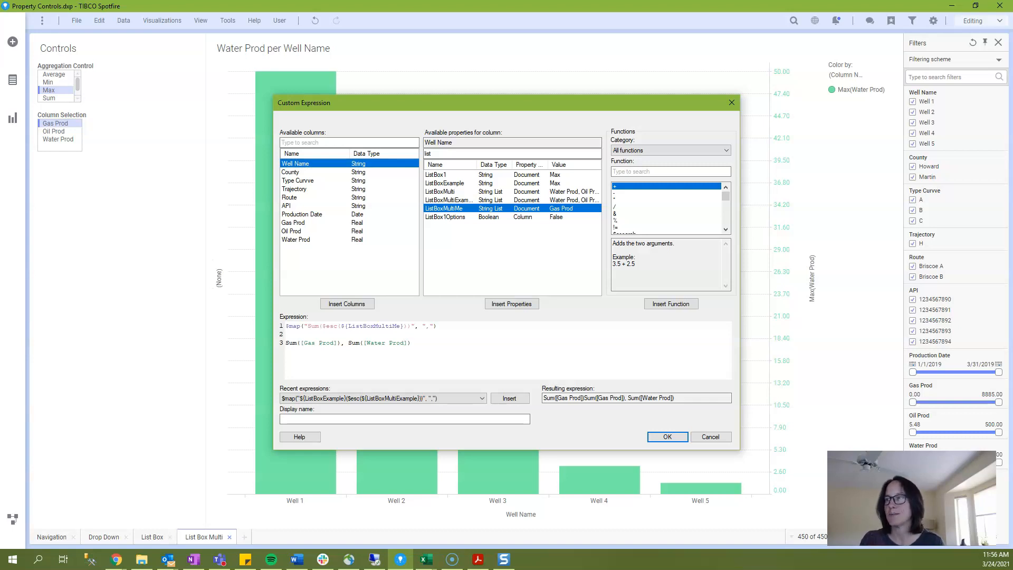
{"action": "left_click_drag", "start_coordinate": [418, 325], "coordinate": [437, 325]}
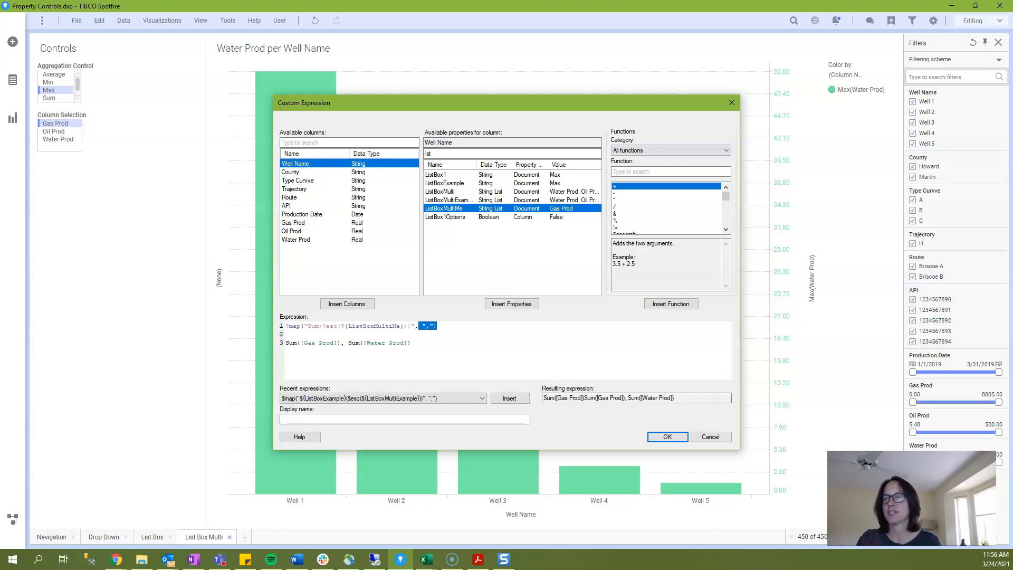
{"action": "left_click", "coordinate": [410, 342]}
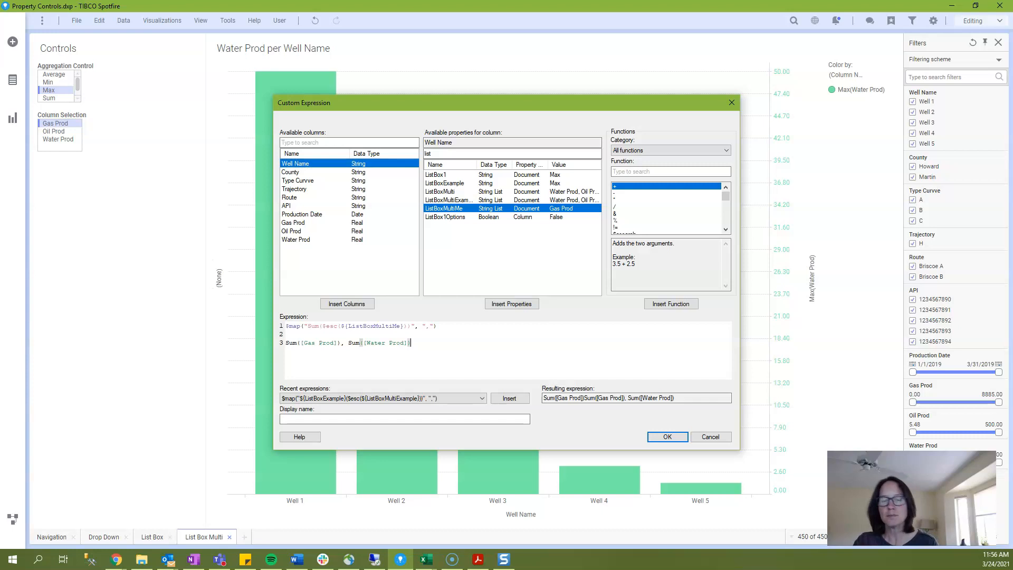
{"action": "key", "text": "shift+Home"}
{"action": "key", "text": "BackSpace"}
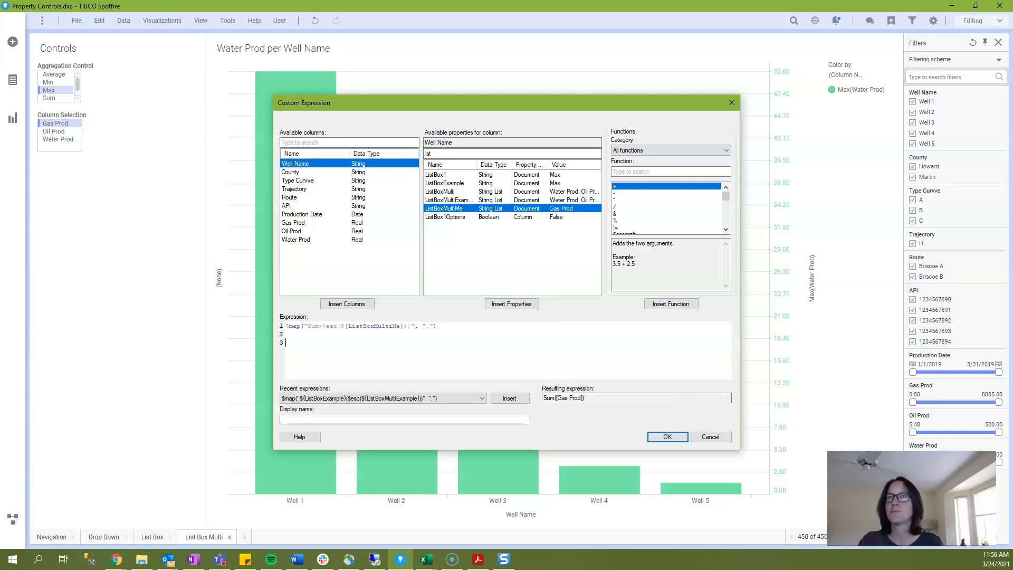
Replace Sum in the $map expression with the ListBoxExample property, giving $map("${ListBoxExample}($esc(${ListBoxMultiMe}))", ","), and apply the expression
{"action": "key", "text": "BackSpace"}
{"action": "key", "text": "BackSpace"}
{"action": "key", "text": "BackSpace"}
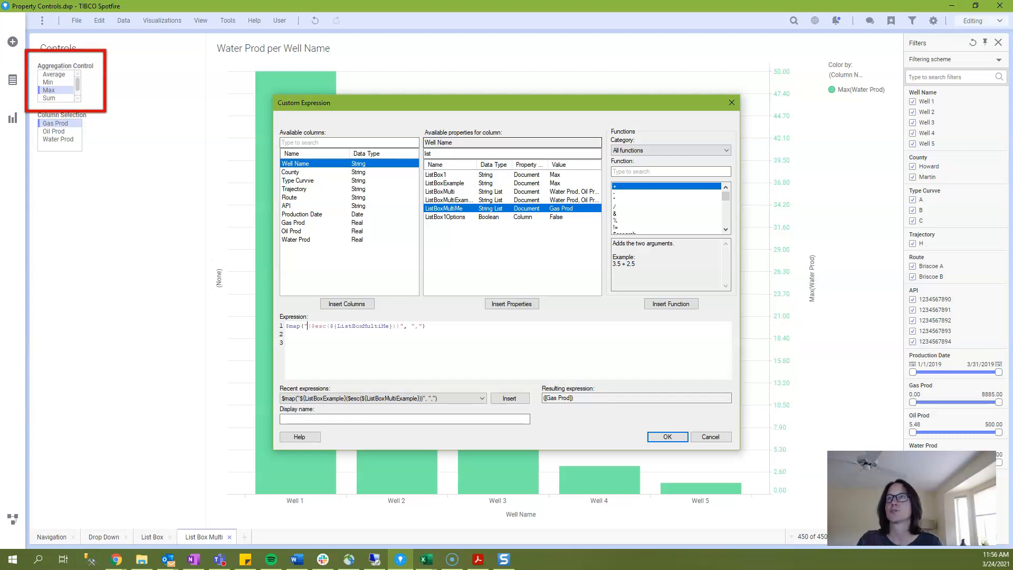
{"action": "left_click", "coordinate": [483, 182]}
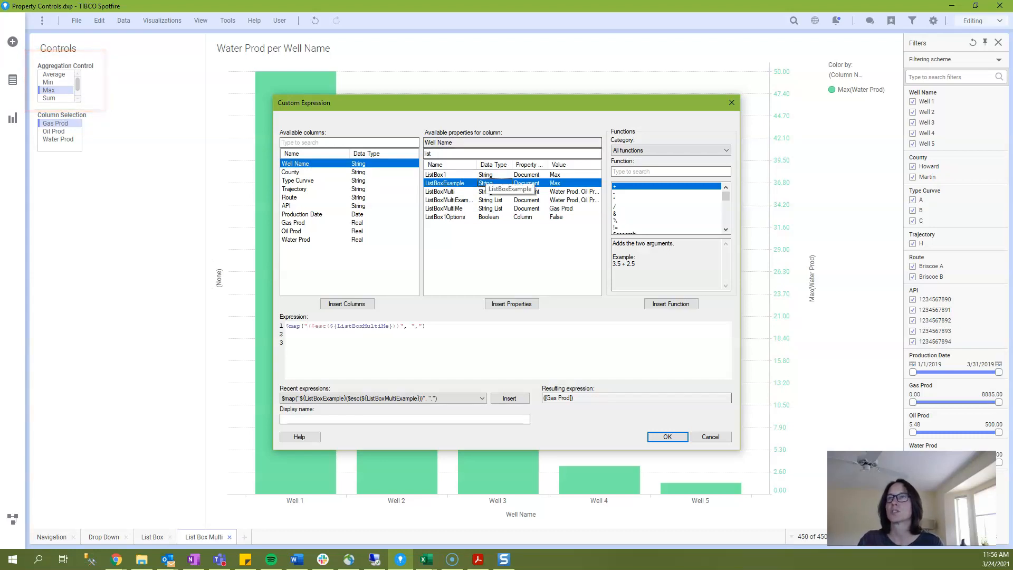
{"action": "left_click", "coordinate": [511, 303]}
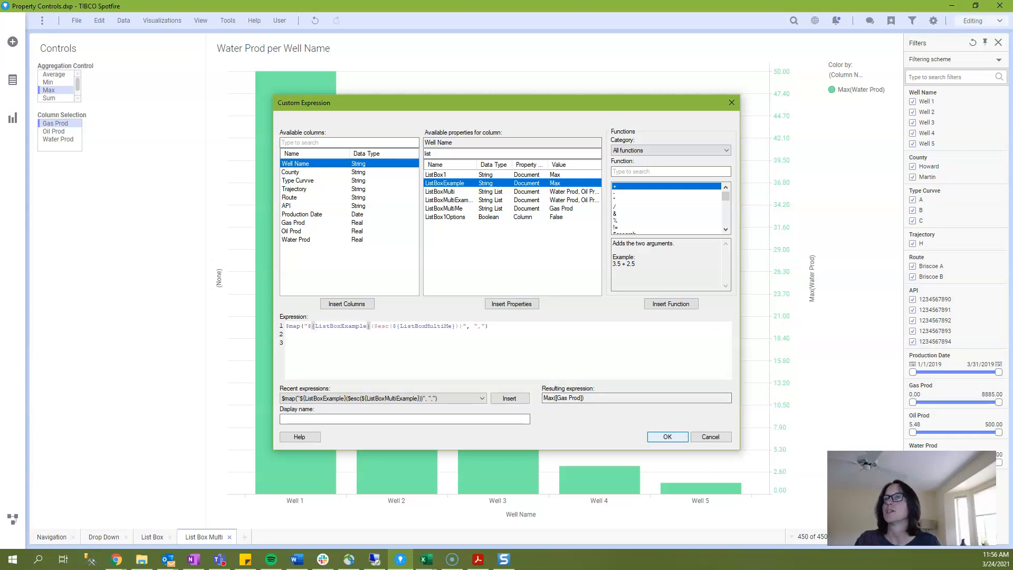
{"action": "left_click", "coordinate": [667, 436]}
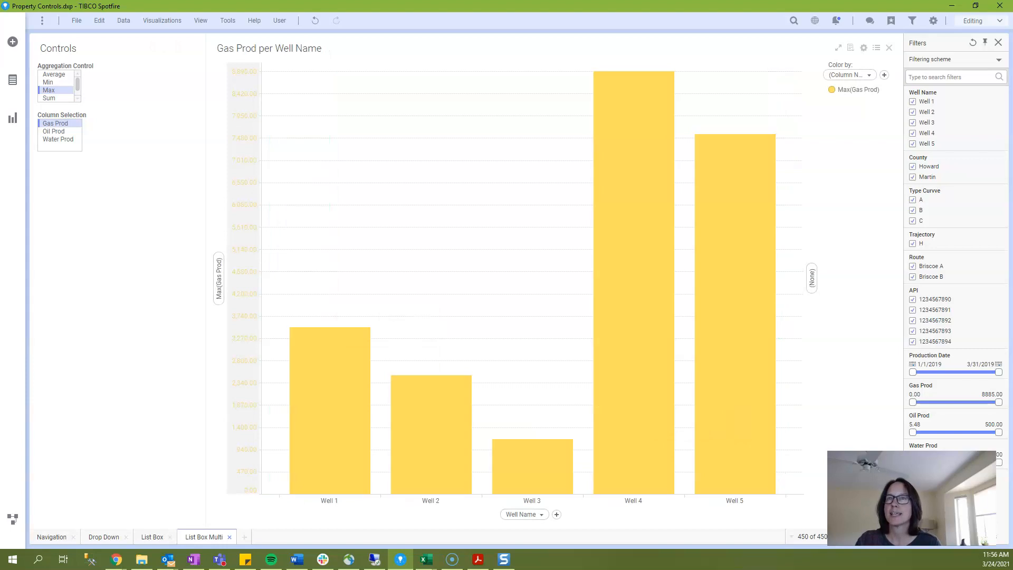
Check the value axis's Multiple Scales option, and try Min before choosing Sum in the Aggregation Control
{"action": "right_click", "coordinate": [251, 255]}
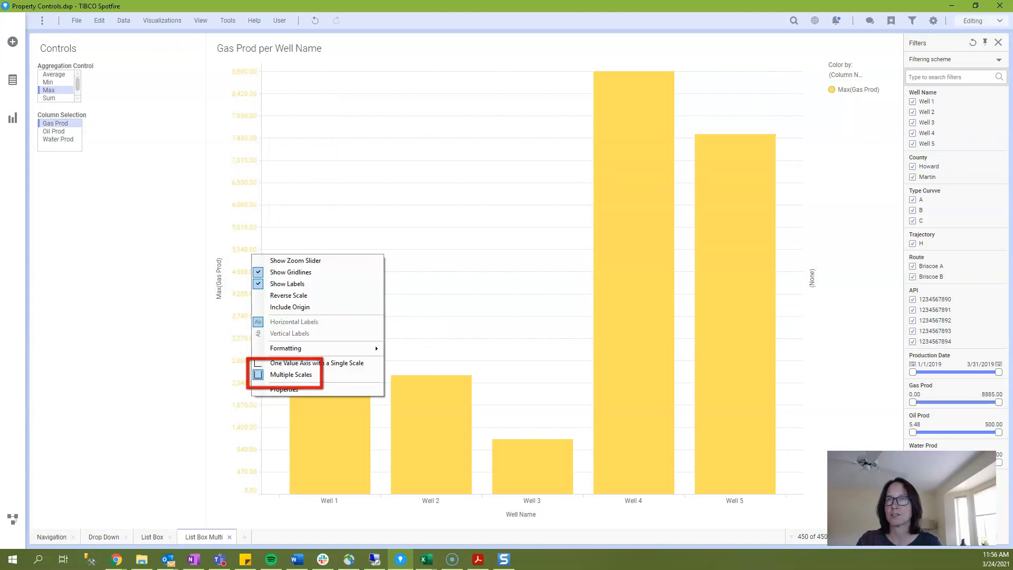
{"action": "left_click", "coordinate": [161, 237]}
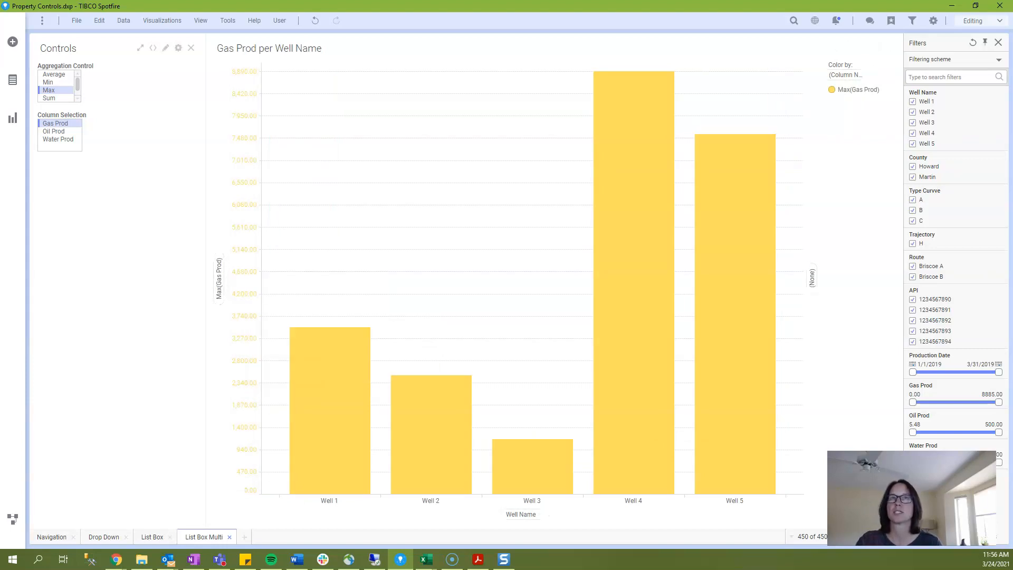
{"action": "left_click", "coordinate": [48, 82]}
{"action": "left_click", "coordinate": [49, 98]}
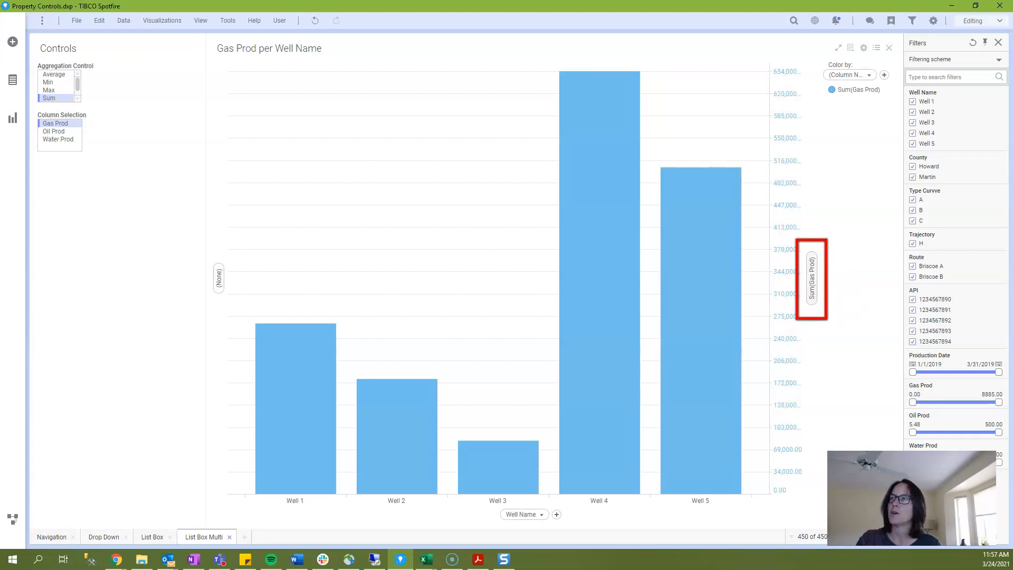
Test Column Selection with Gas Prod and Oil Prod together, and change the selection to Water Prod and Oil Prod
{"action": "left_click", "coordinate": [54, 131], "text": "ctrl"}
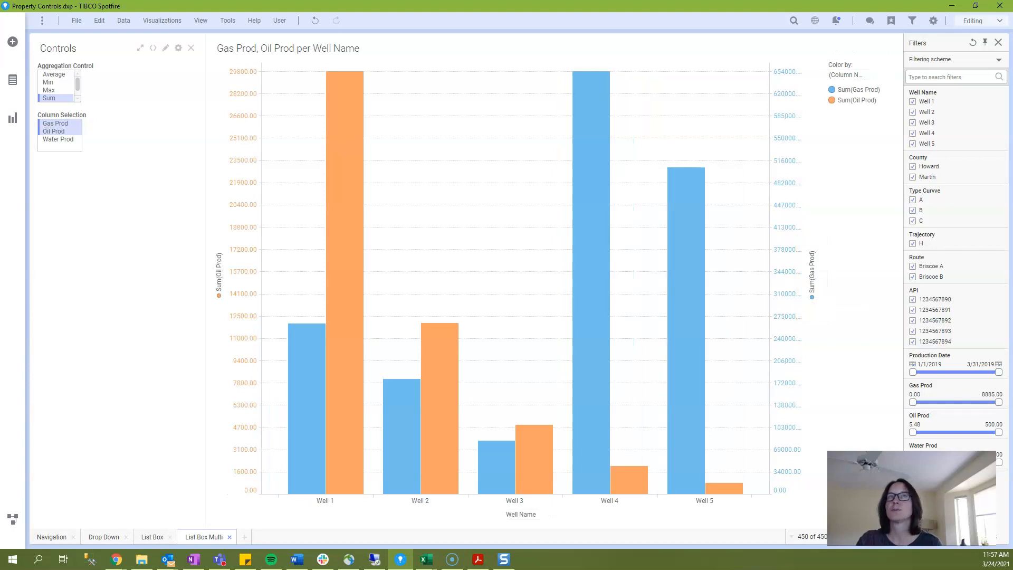
{"action": "left_click", "coordinate": [58, 139]}
{"action": "left_click", "coordinate": [54, 131], "text": "ctrl"}
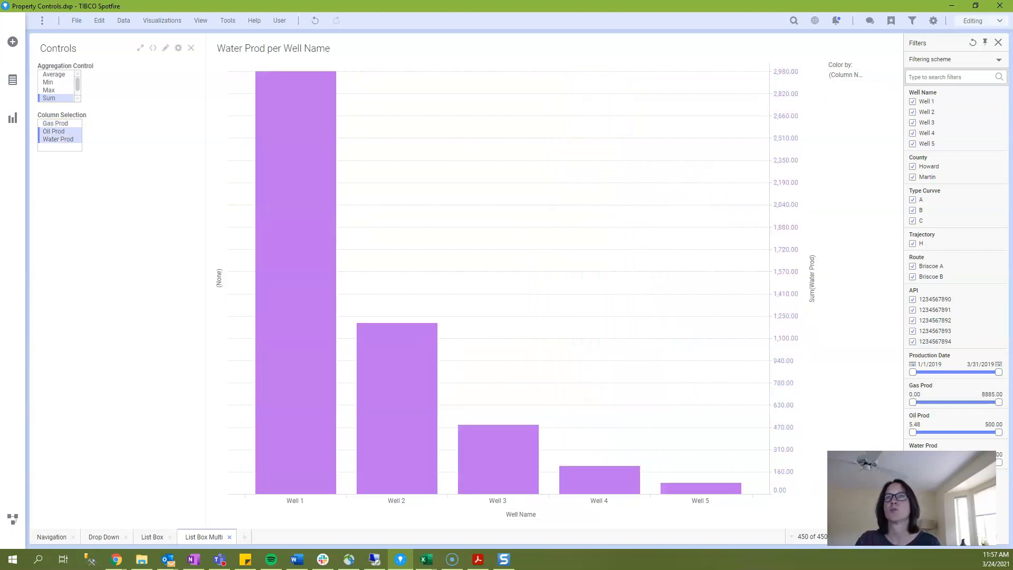